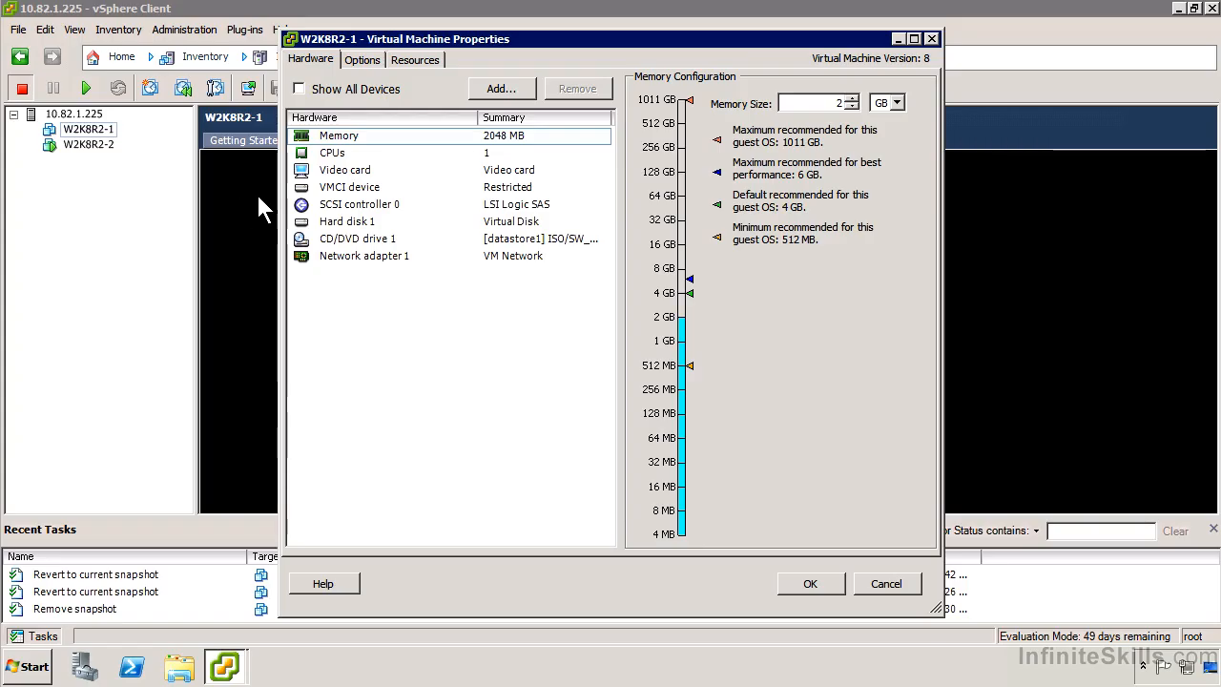
Examine the available virtual socket and cores-per-socket choices in the virtual machine's CPU hardware settings
{"action": "left_click", "coordinate": [334, 154]}
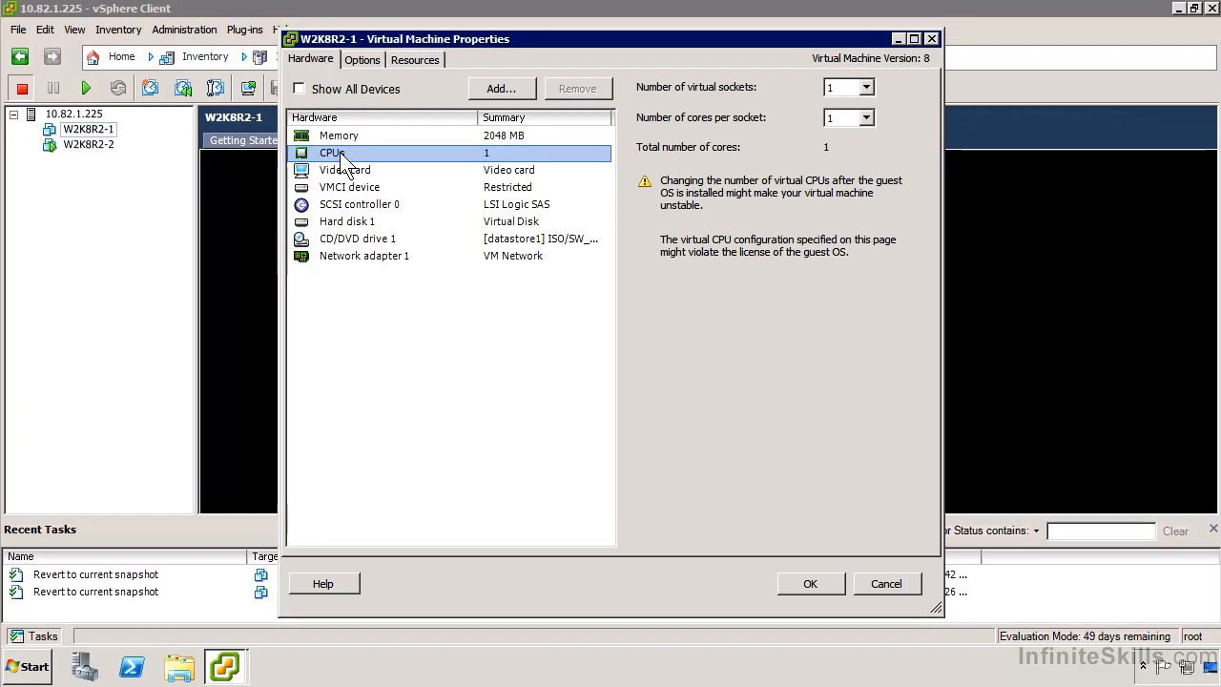
{"action": "left_click", "coordinate": [854, 89]}
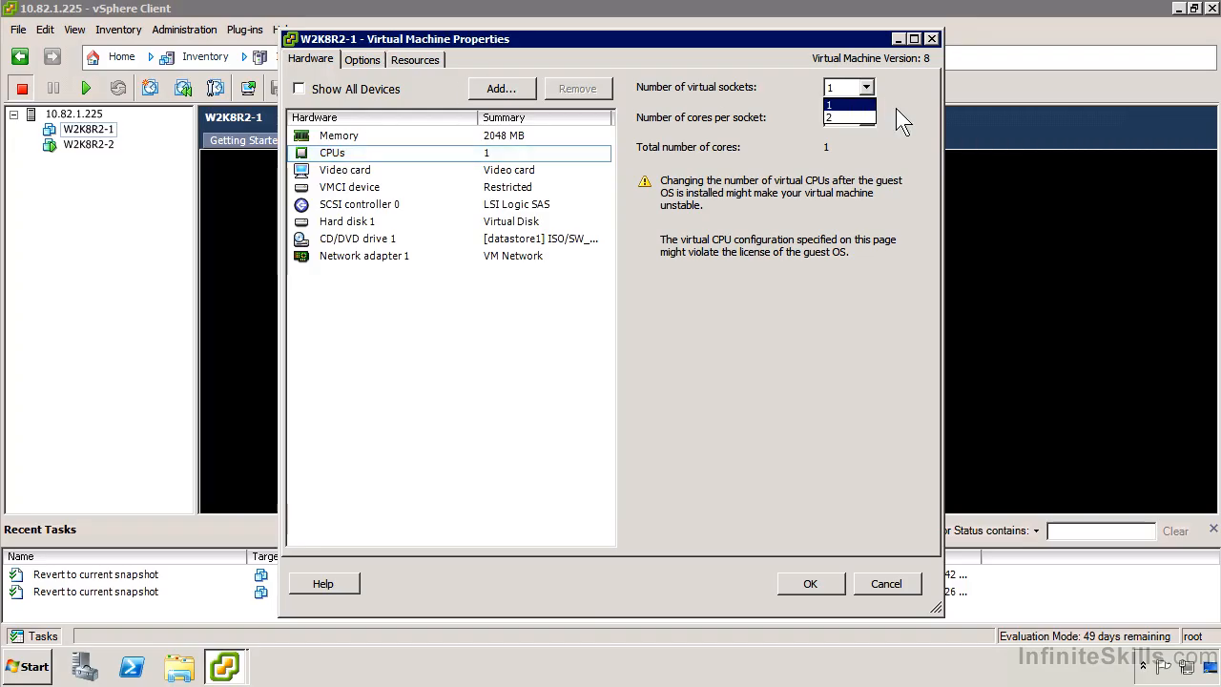
{"action": "left_click", "coordinate": [851, 103]}
{"action": "left_click", "coordinate": [873, 116]}
{"action": "left_click", "coordinate": [874, 117]}
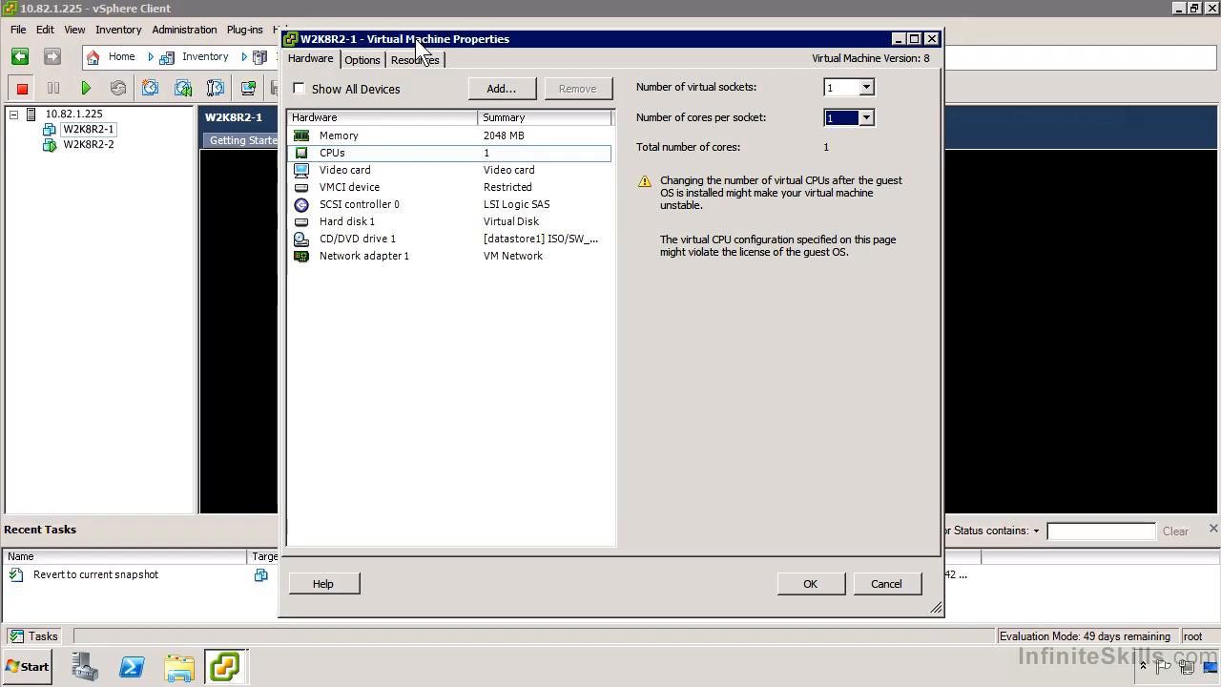
Set the CPU reservation to 1000 MHz in the virtual machine's resource allocation settings
{"action": "left_click", "coordinate": [361, 57]}
{"action": "left_click", "coordinate": [404, 61]}
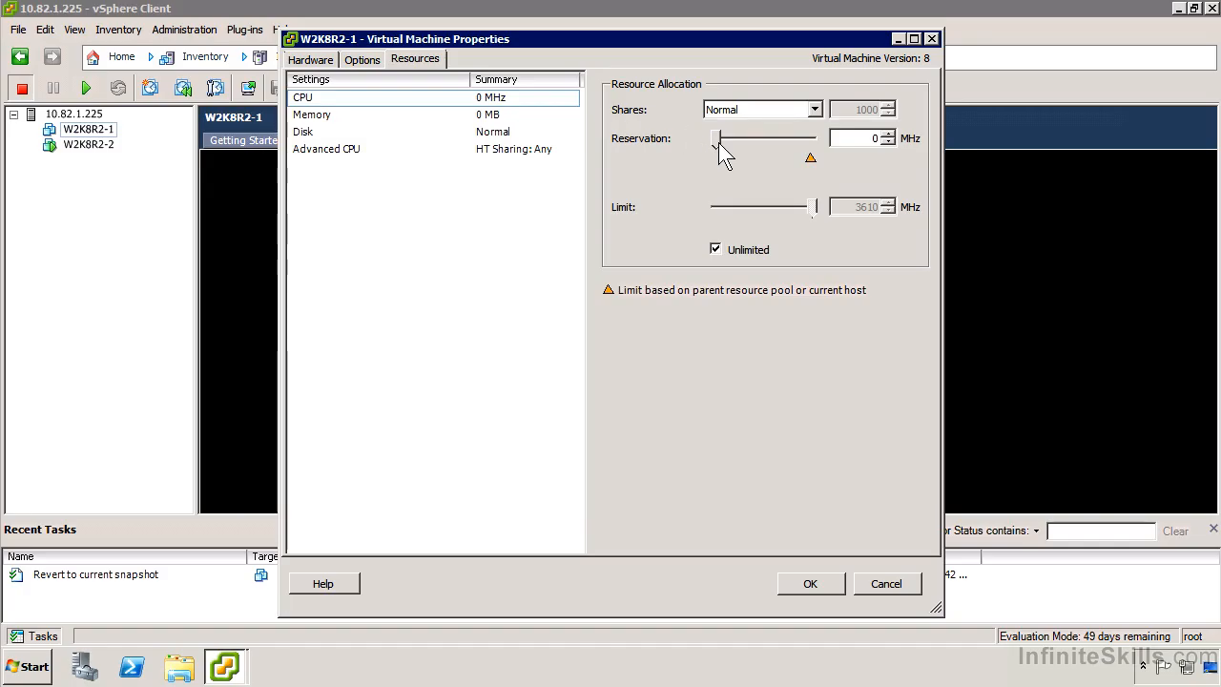
{"action": "left_click_drag", "start_coordinate": [716, 139], "coordinate": [748, 162]}
{"action": "left_click_drag", "start_coordinate": [849, 138], "coordinate": [935, 153]}
{"action": "type", "text": "1000"}
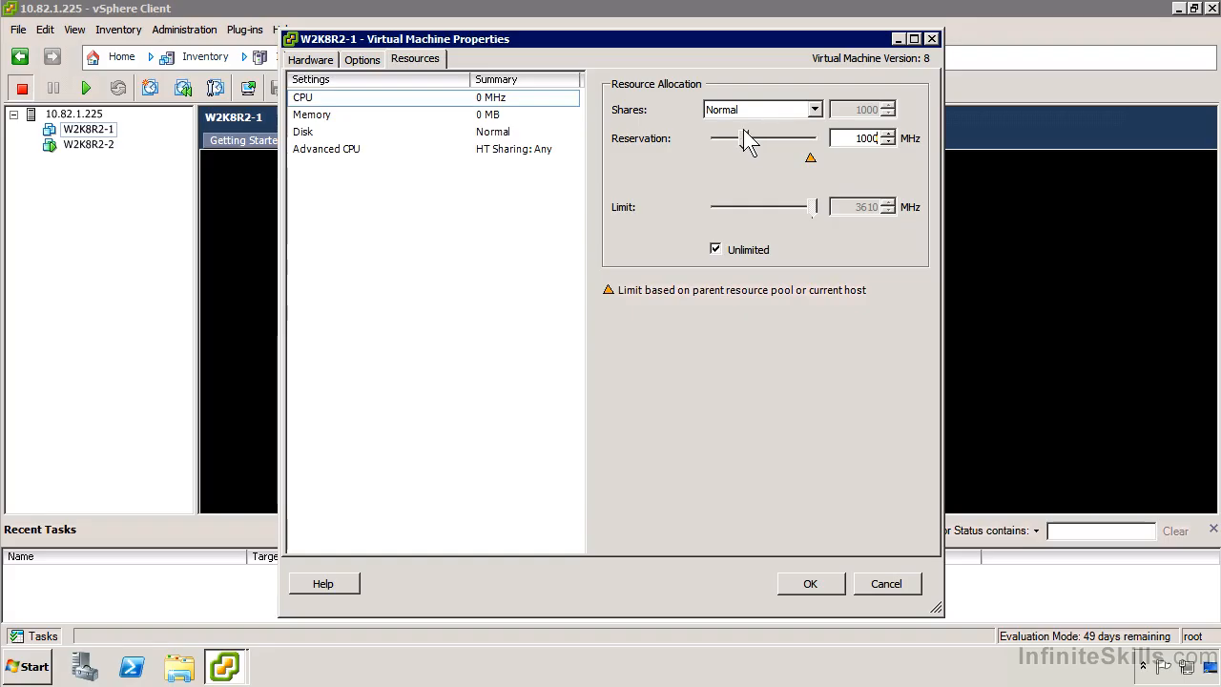
Remove the unlimited setting from the CPU limit and cap it at 2000 MHz
{"action": "left_click", "coordinate": [717, 251]}
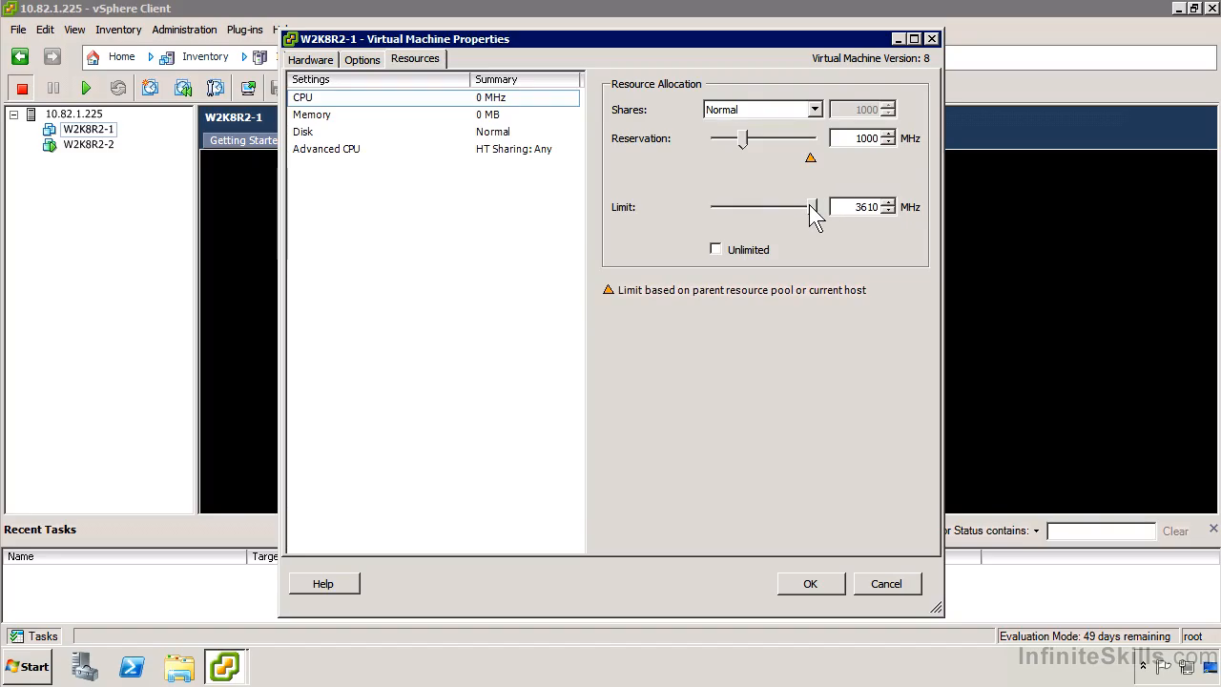
{"action": "double_click", "coordinate": [872, 205]}
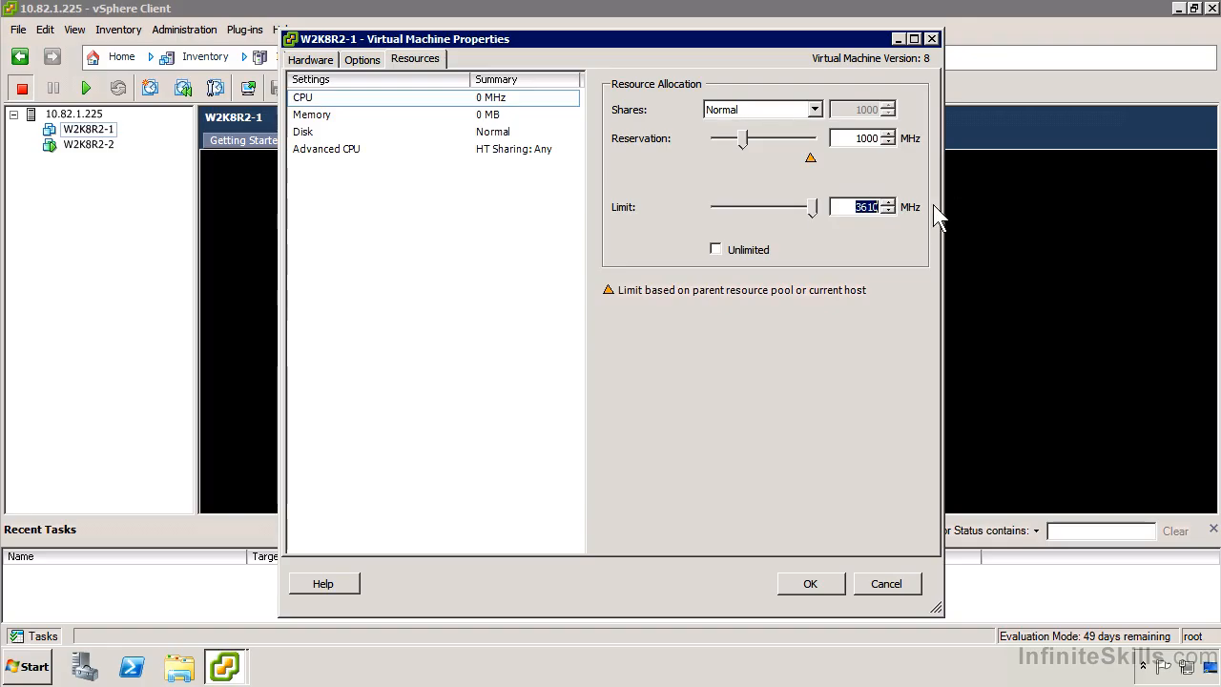
{"action": "type", "text": "2000"}
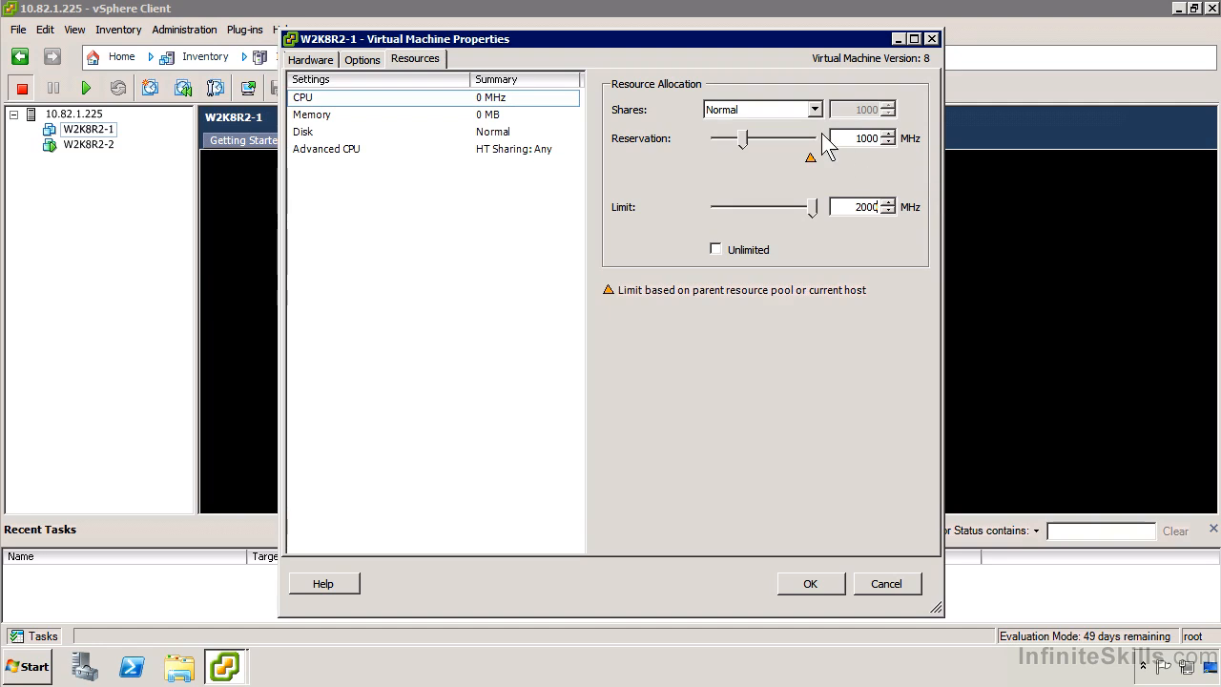
Return the CPU reservation to 0 MHz and make the CPU limit unlimited again
{"action": "left_click_drag", "start_coordinate": [738, 141], "coordinate": [688, 144]}
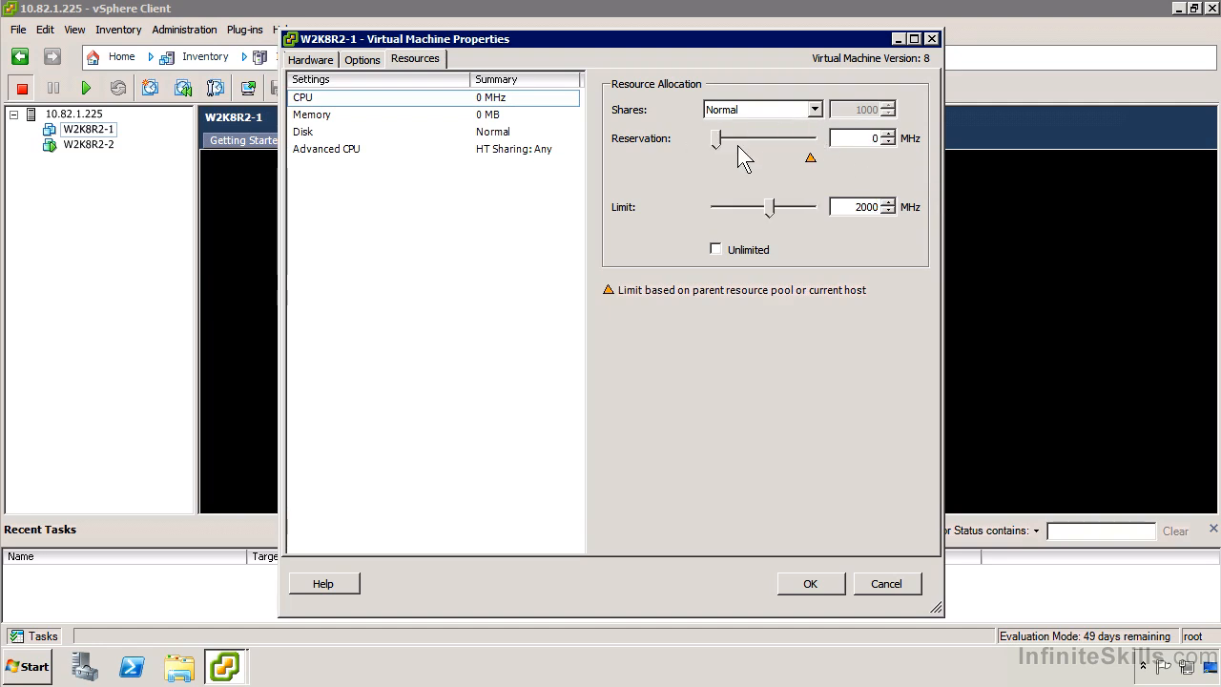
{"action": "left_click", "coordinate": [752, 249]}
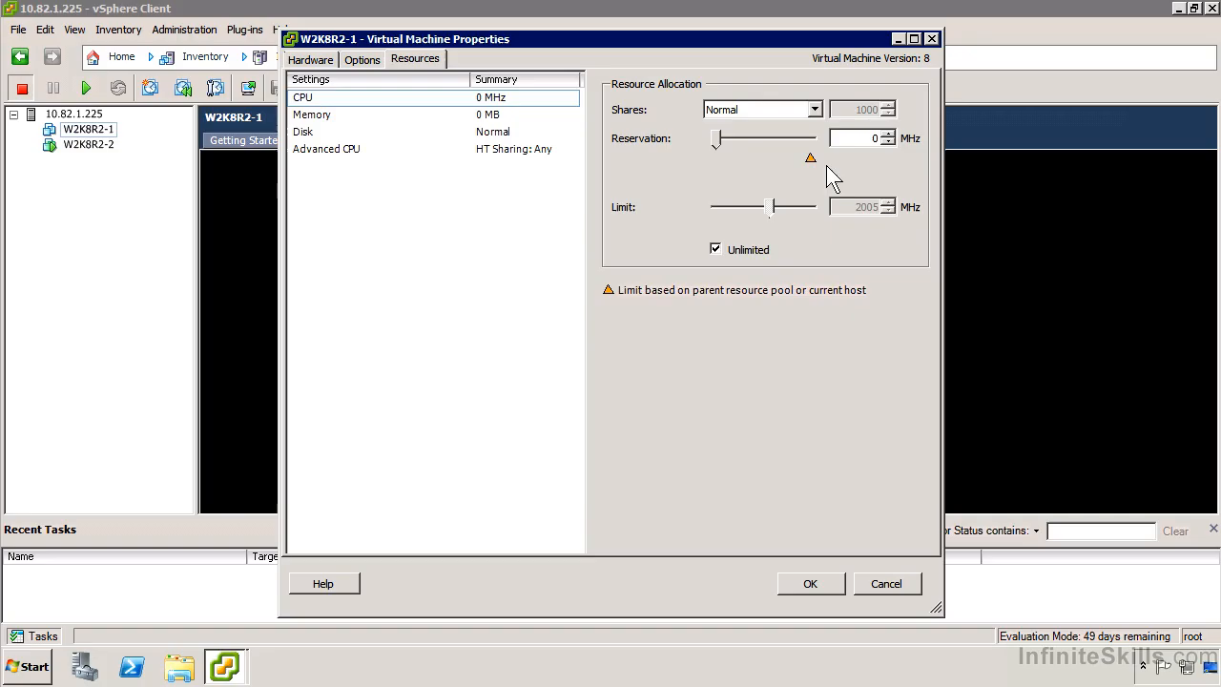
Switch the CPU shares to Custom and return them to Normal
{"action": "left_click", "coordinate": [820, 110]}
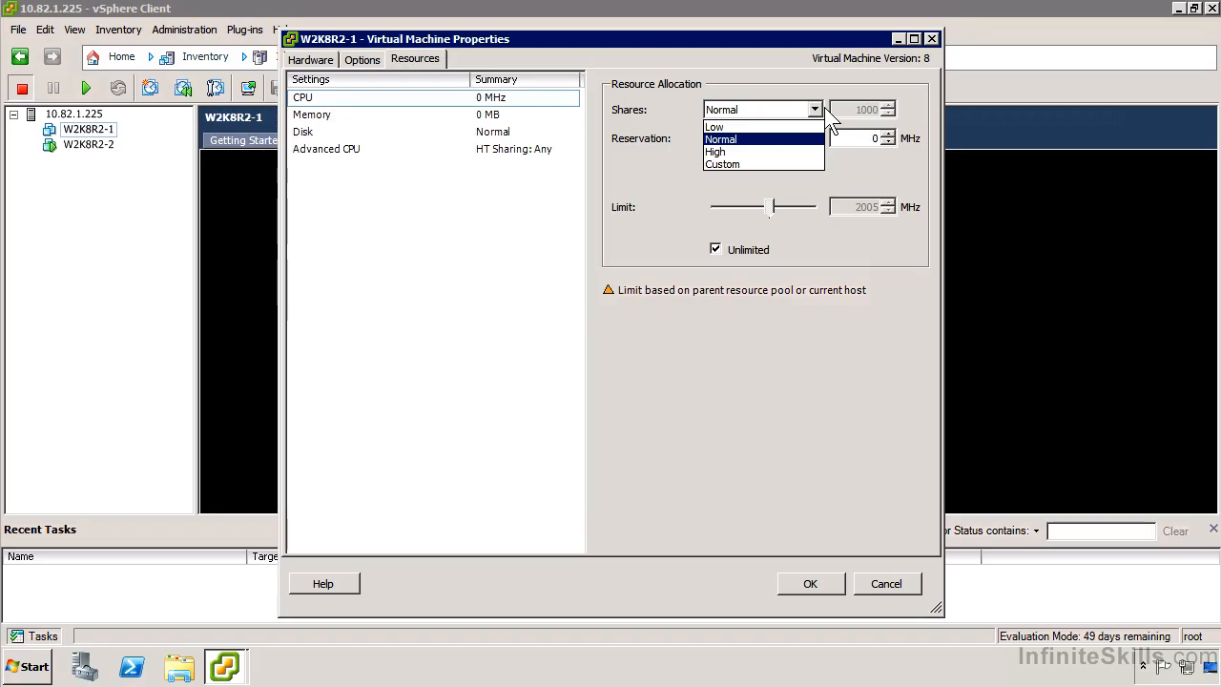
{"action": "left_click", "coordinate": [779, 166]}
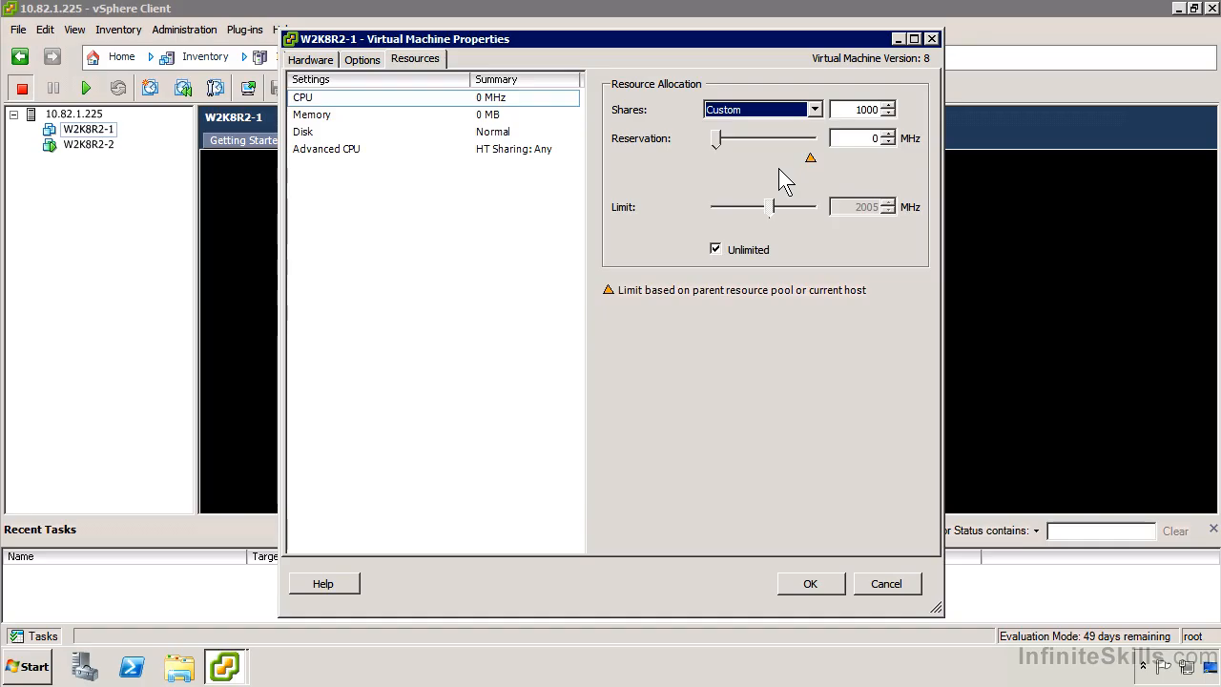
{"action": "left_click", "coordinate": [751, 109]}
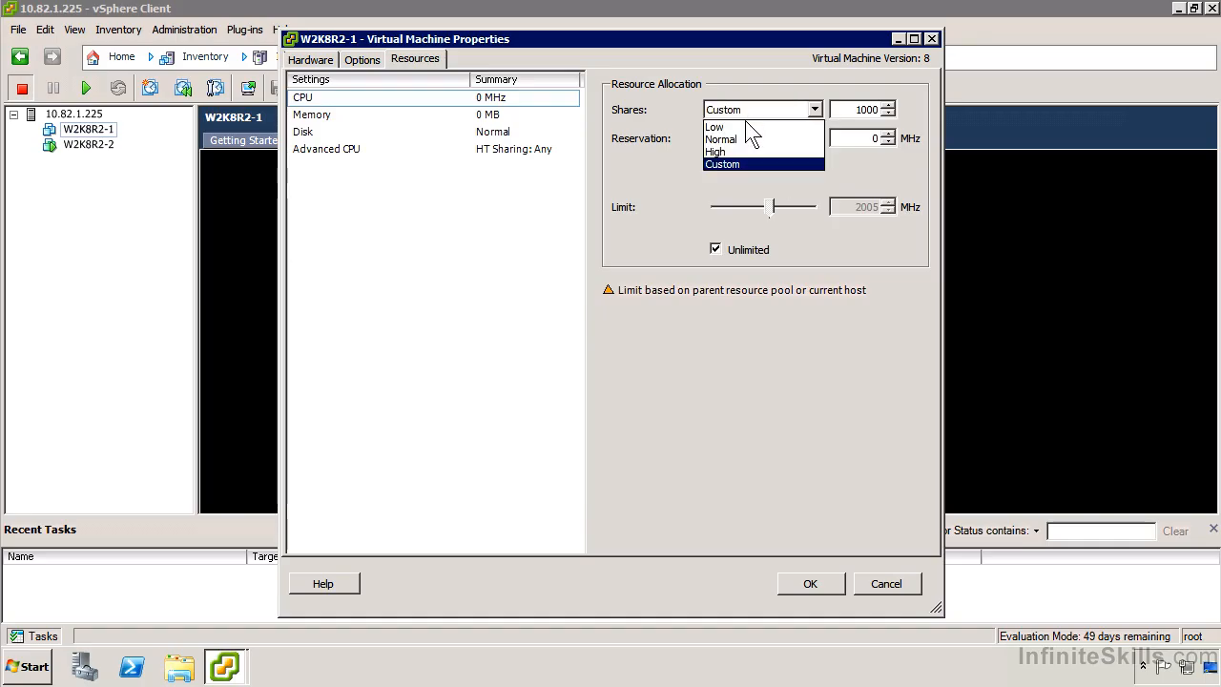
{"action": "left_click", "coordinate": [739, 138]}
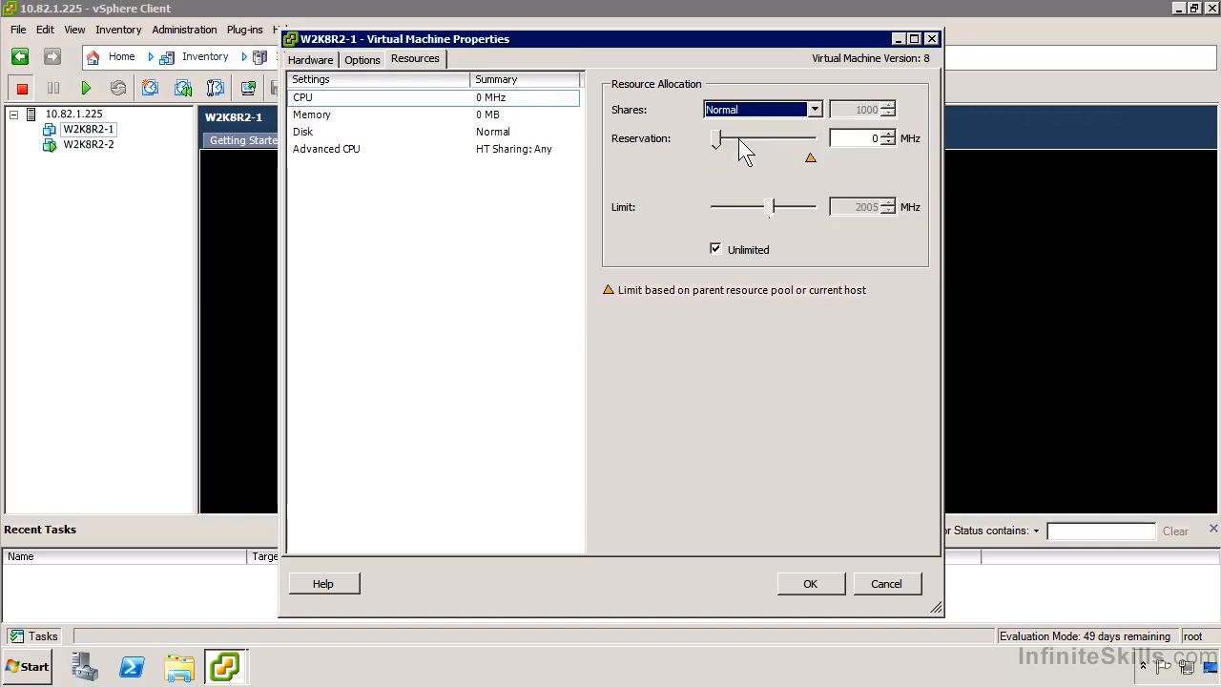
Examine the memory resource allocation, and the hard disk's IOPs limit and shares options, widening the Disk column
{"action": "left_click", "coordinate": [516, 115]}
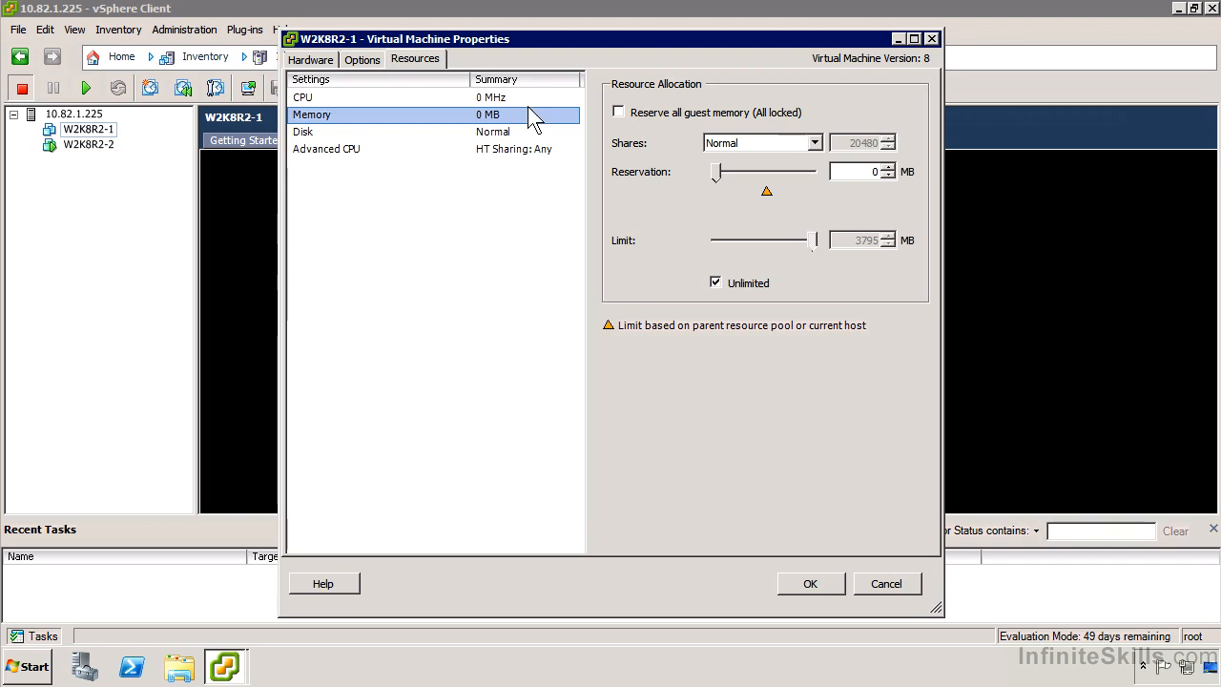
{"action": "left_click", "coordinate": [517, 132]}
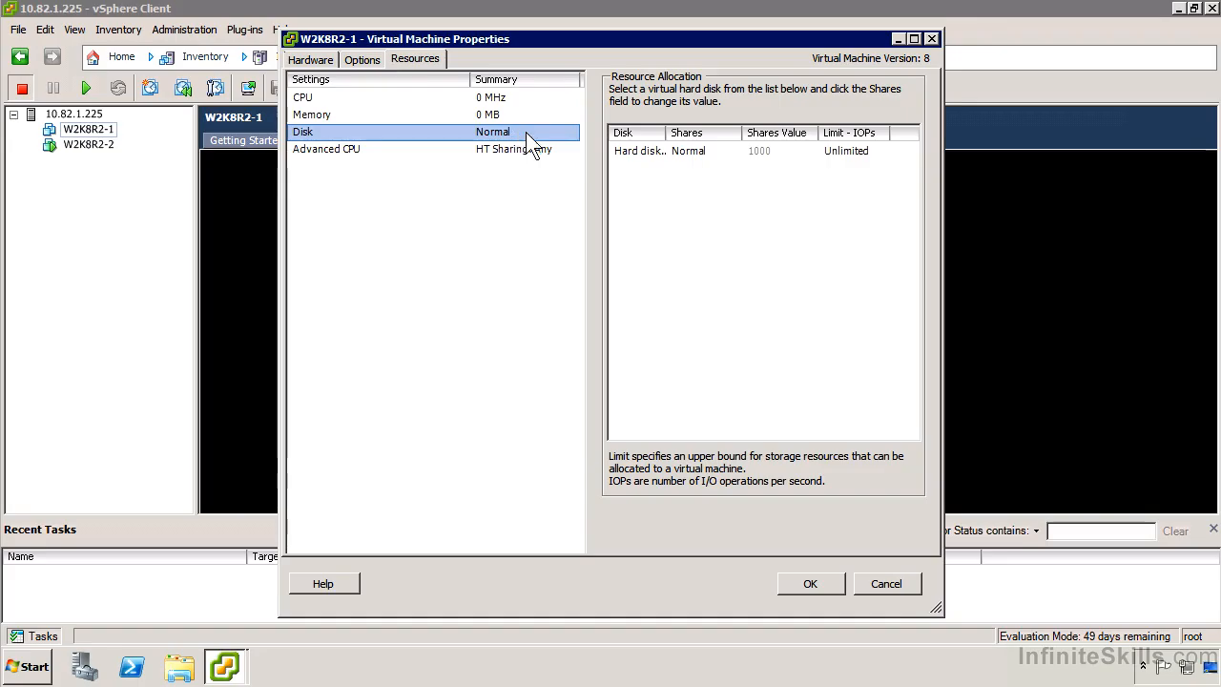
{"action": "left_click", "coordinate": [868, 153]}
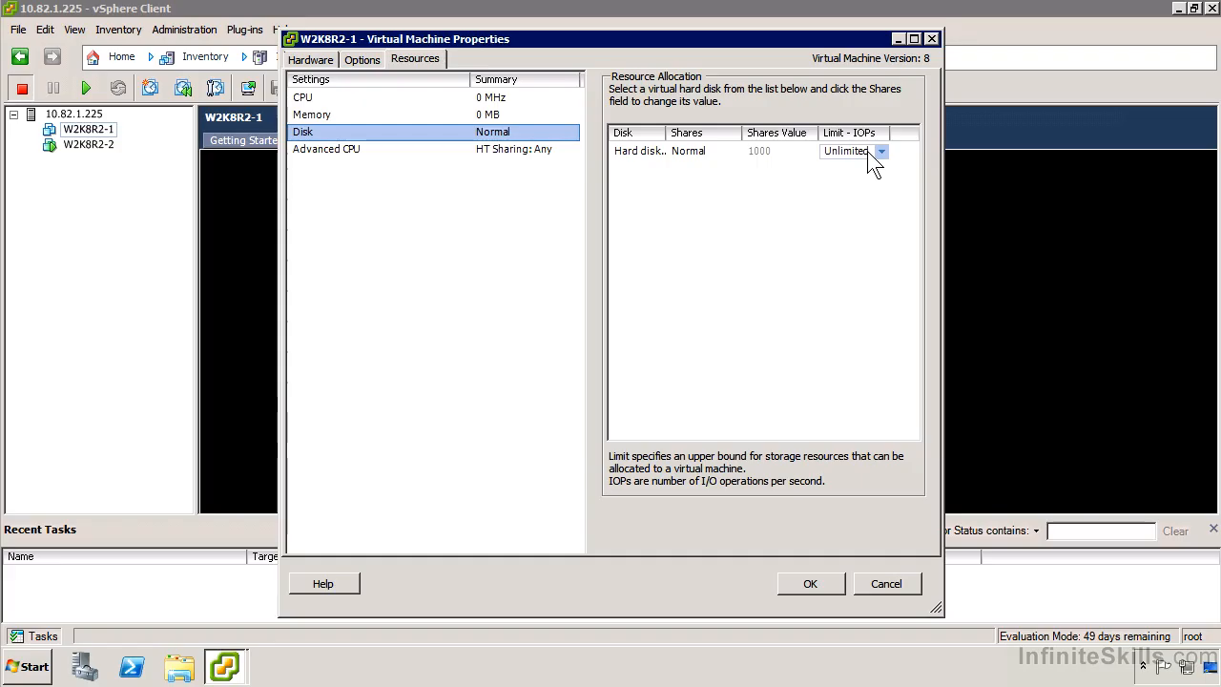
{"action": "left_click", "coordinate": [728, 155]}
{"action": "left_click", "coordinate": [731, 156]}
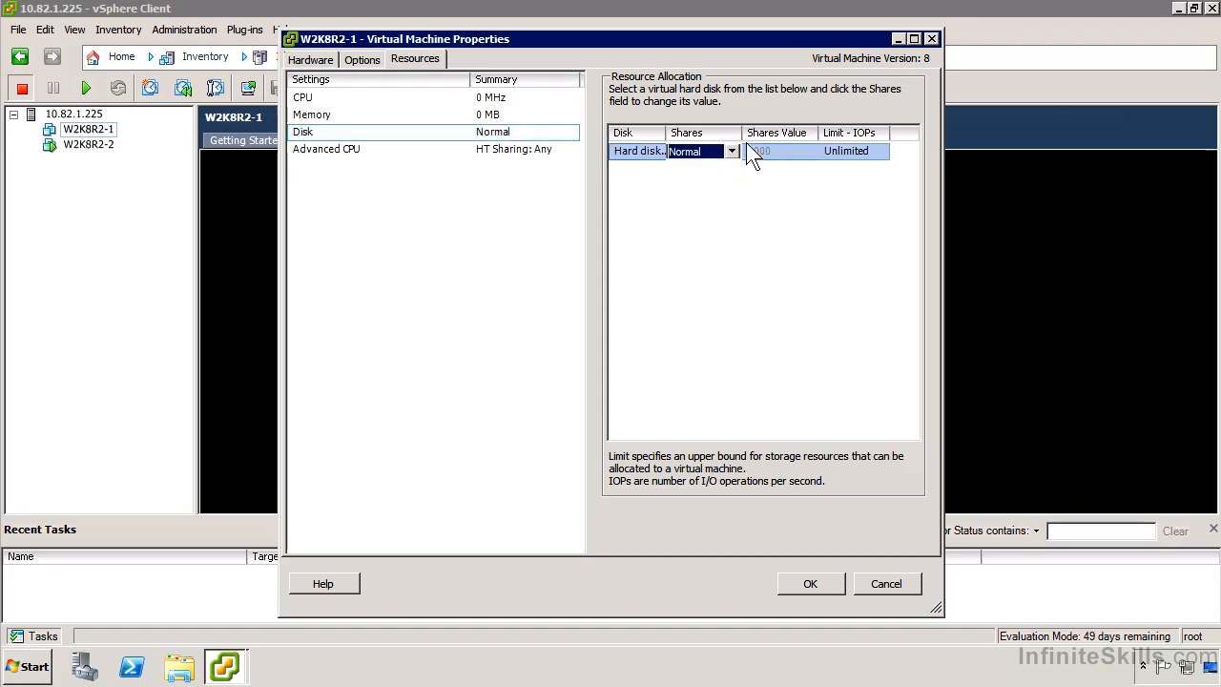
{"action": "left_click", "coordinate": [731, 152]}
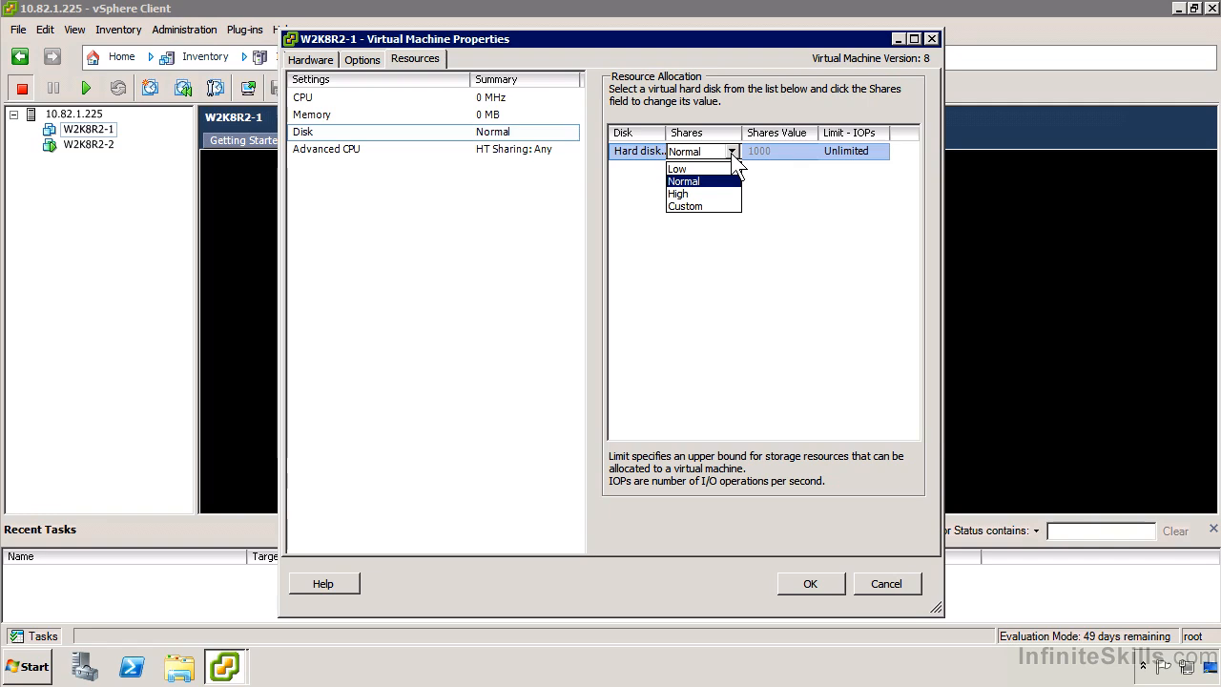
{"action": "left_click", "coordinate": [732, 153]}
{"action": "left_click_drag", "start_coordinate": [667, 133], "coordinate": [746, 133]}
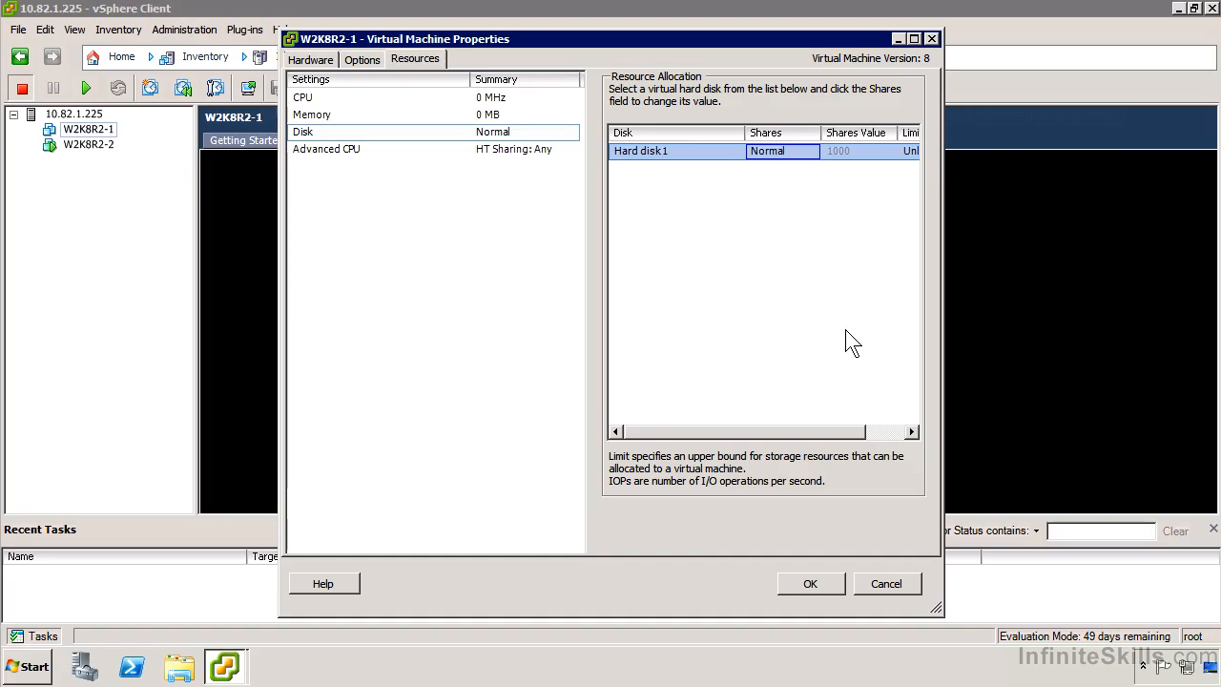
Review the hyperthreaded core sharing options in the advanced CPU resource settings and set the mode to Internal
{"action": "left_click", "coordinate": [490, 151]}
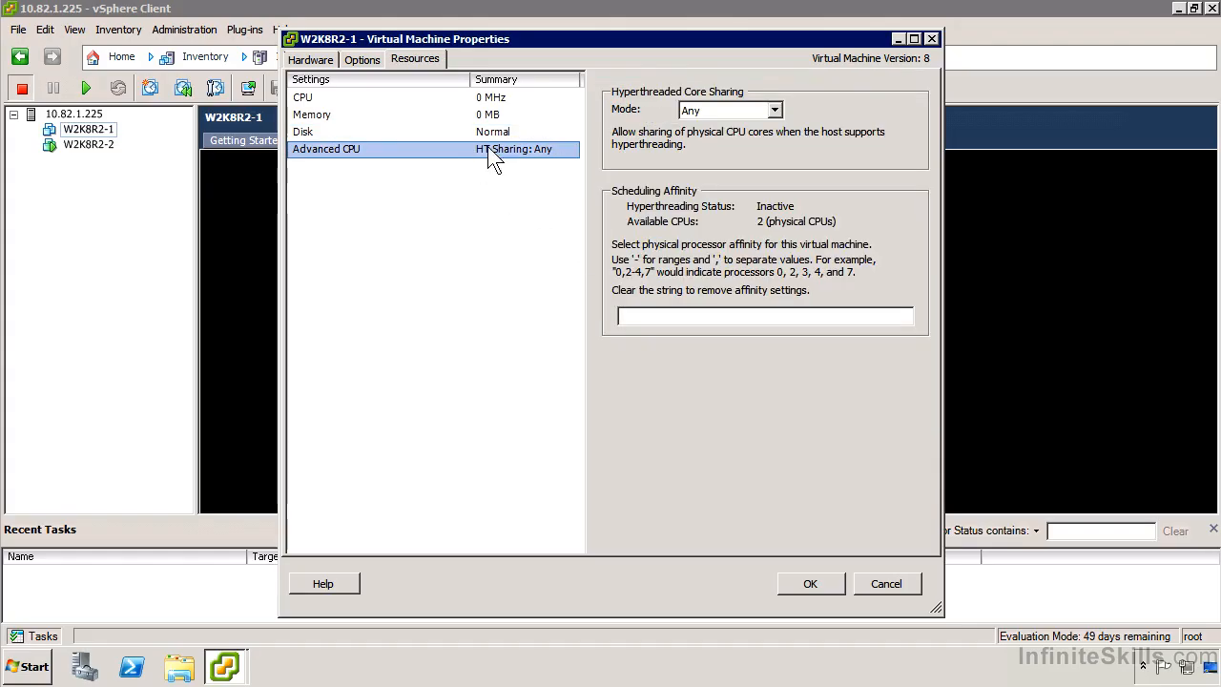
{"action": "left_click", "coordinate": [725, 112]}
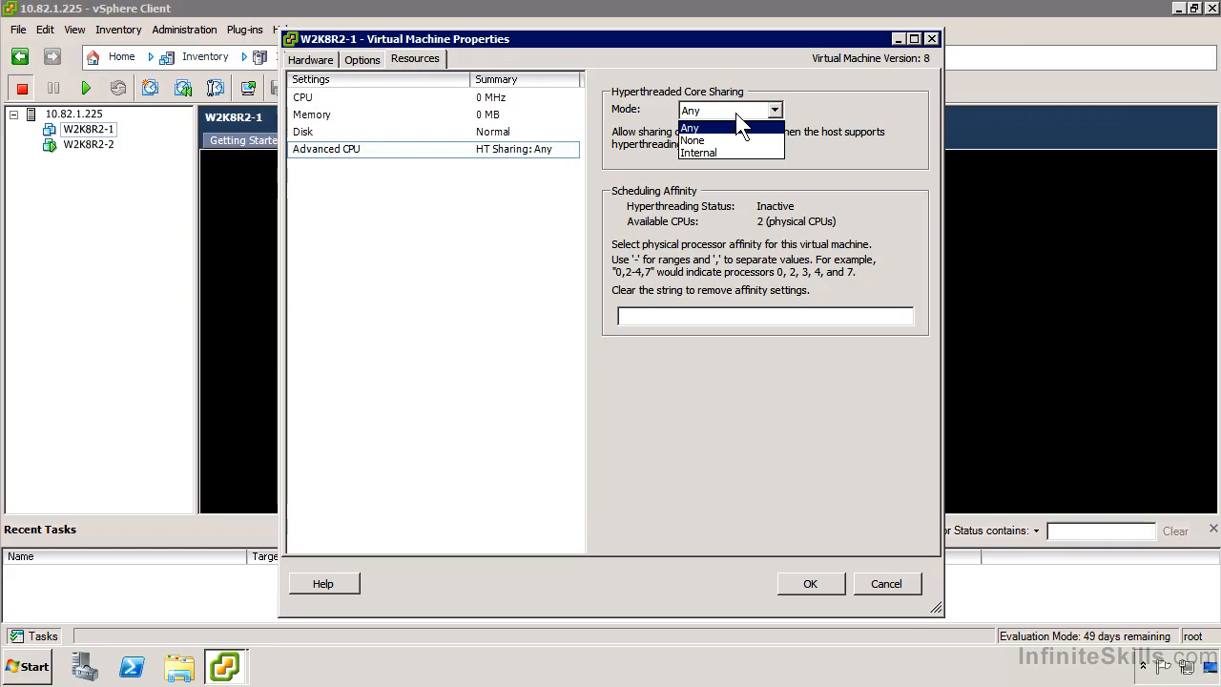
{"action": "left_click", "coordinate": [736, 113]}
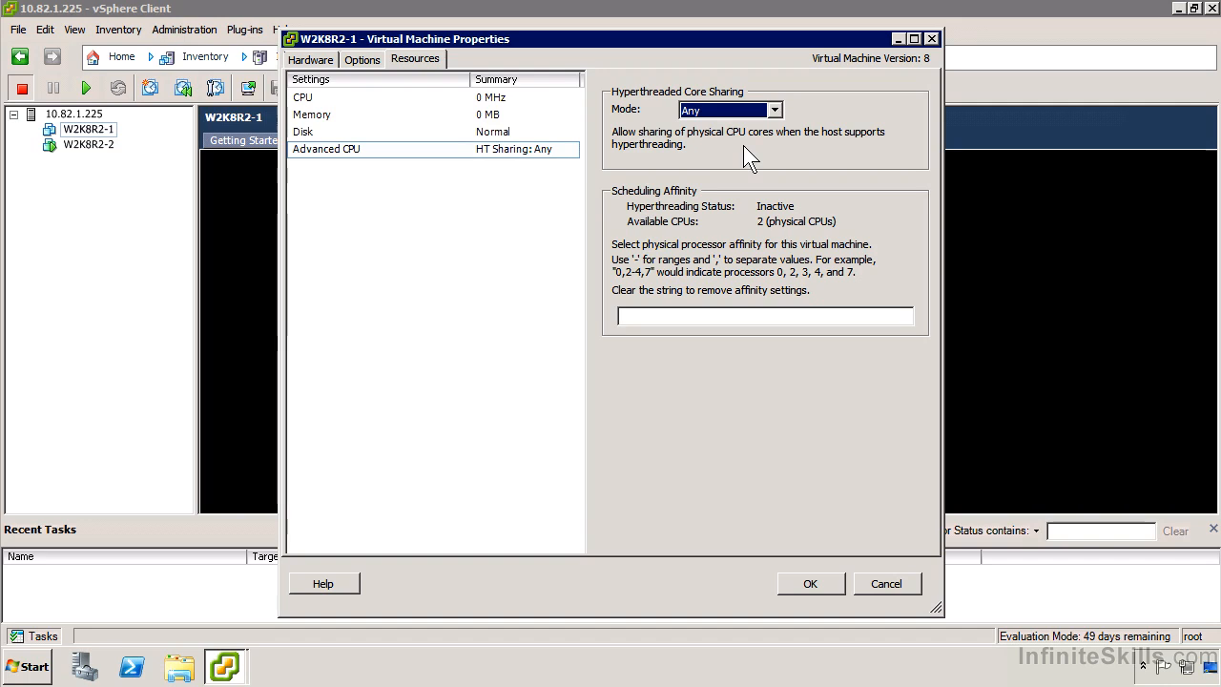
{"action": "left_click", "coordinate": [772, 110]}
{"action": "left_click", "coordinate": [720, 150]}
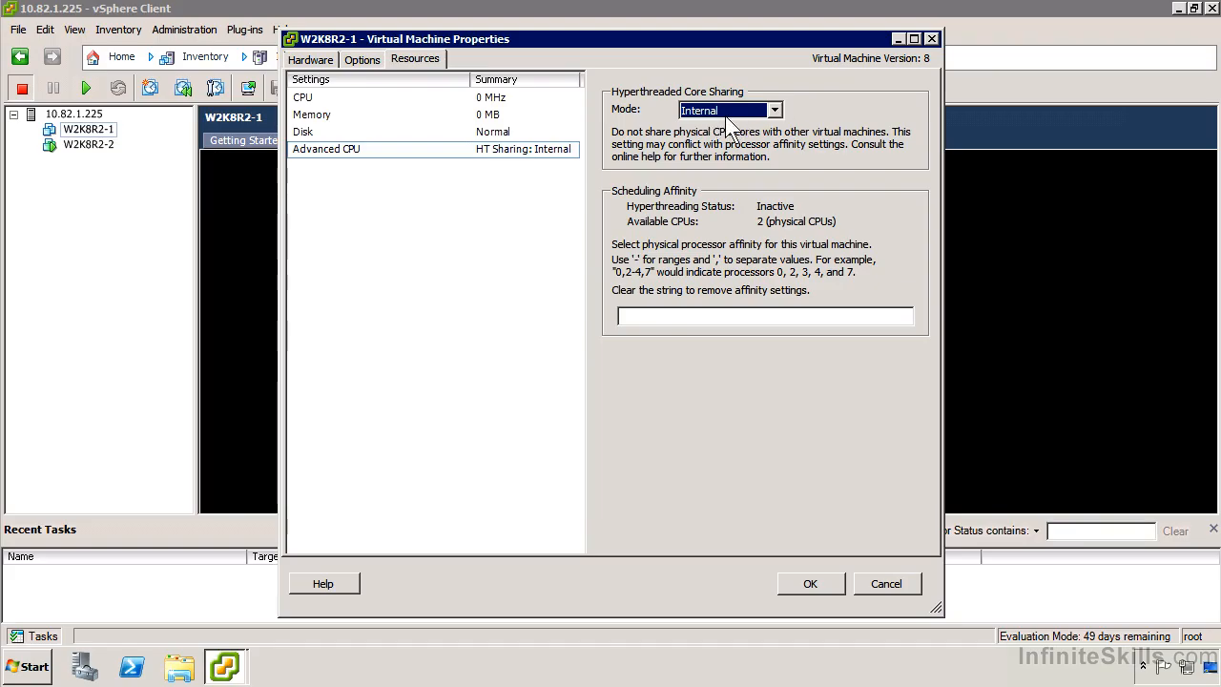
Set the hyperthreaded core sharing mode back to Any and close the virtual machine properties without saving
{"action": "left_click", "coordinate": [703, 112]}
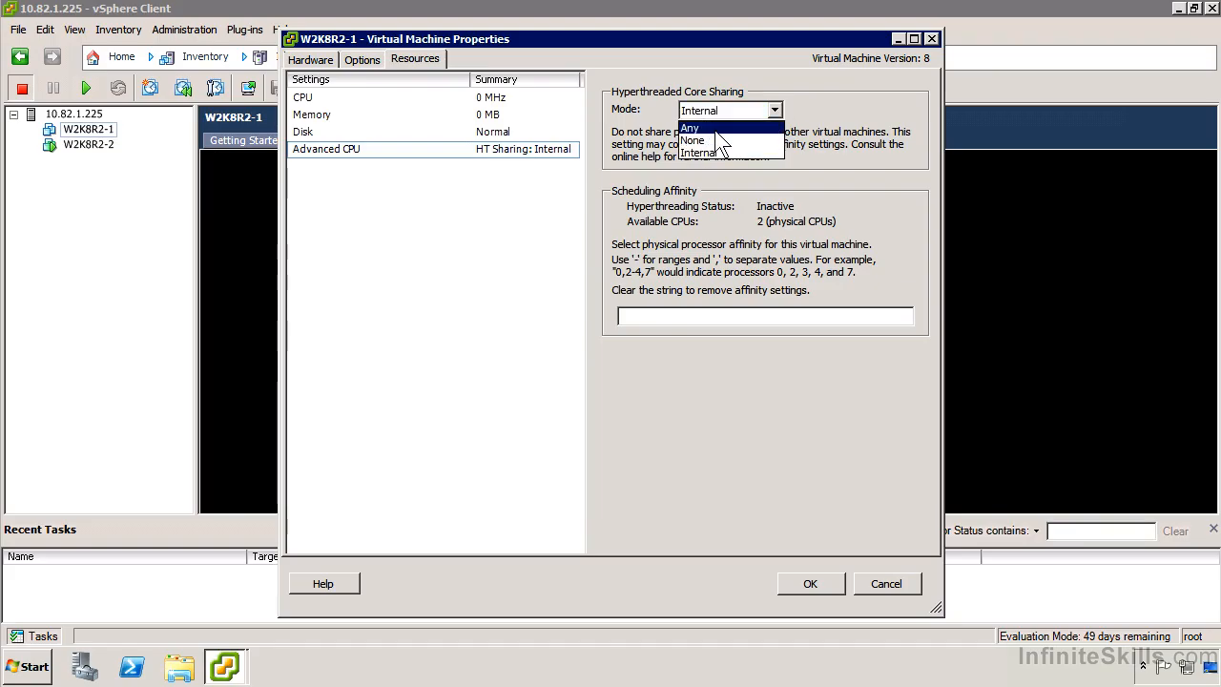
{"action": "left_click", "coordinate": [690, 128]}
{"action": "left_click", "coordinate": [756, 315]}
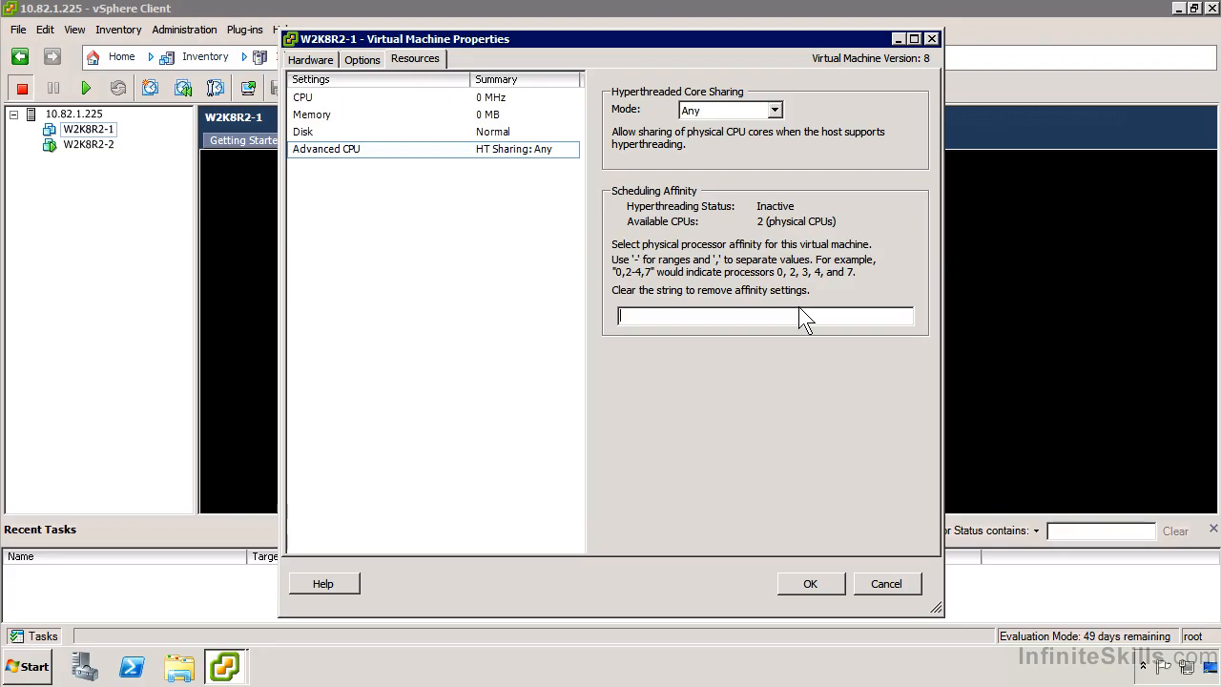
{"action": "left_click", "coordinate": [902, 584]}
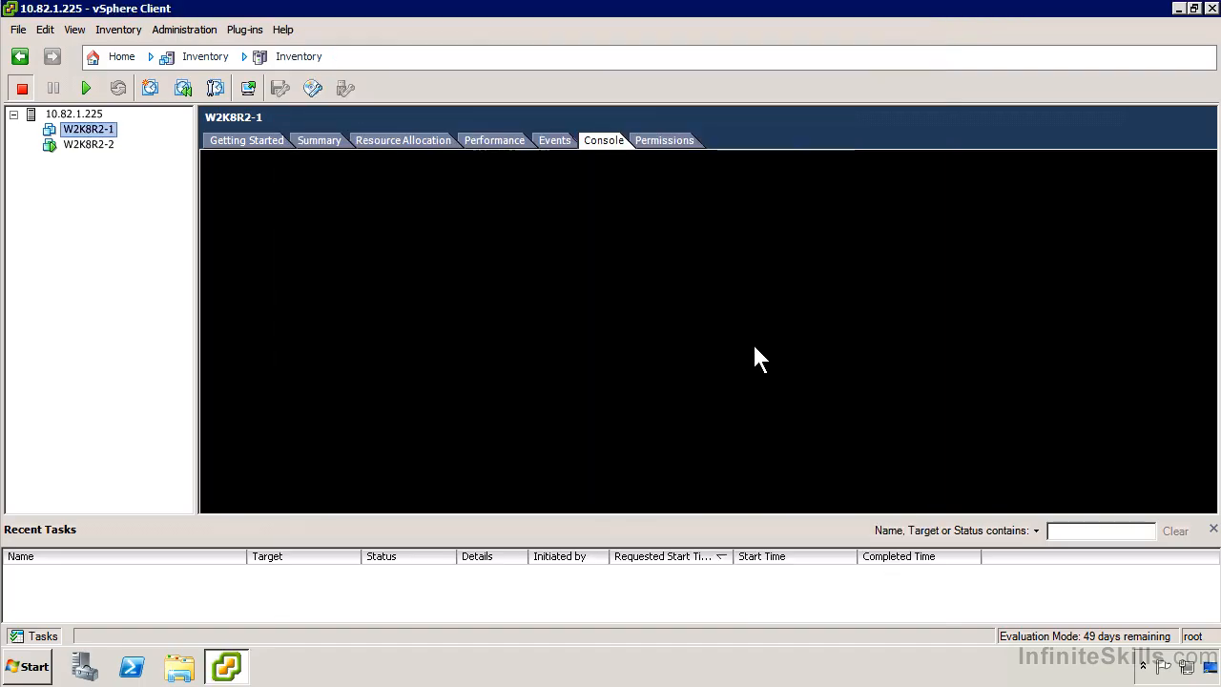